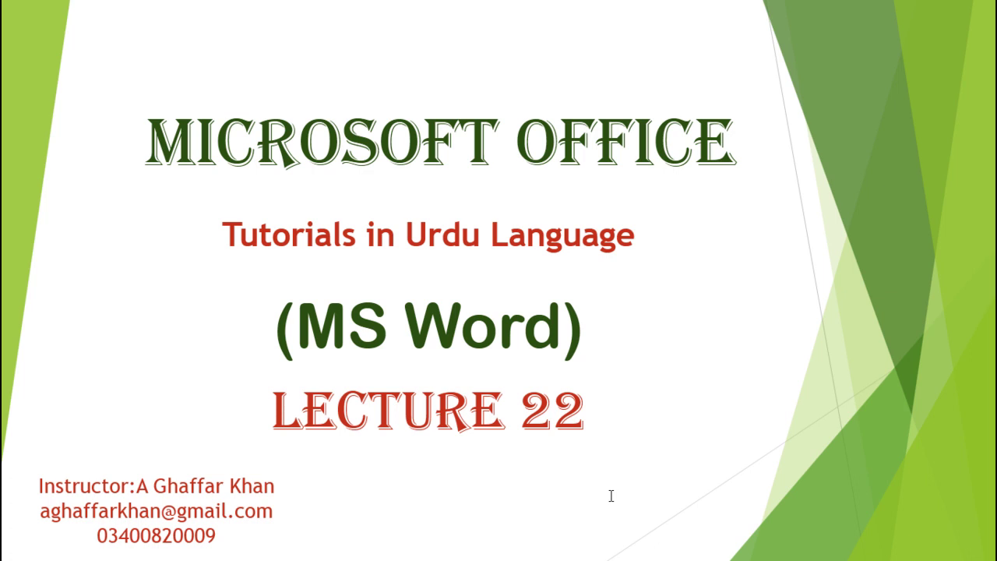
Switch from the PowerPoint slide show to the OBL Proposal document in Word with Alt+Tab
{"action": "key", "text": "alt+Tab"}
{"action": "key", "text": "alt+Tab"}
{"action": "key", "text": "alt+Tab"}
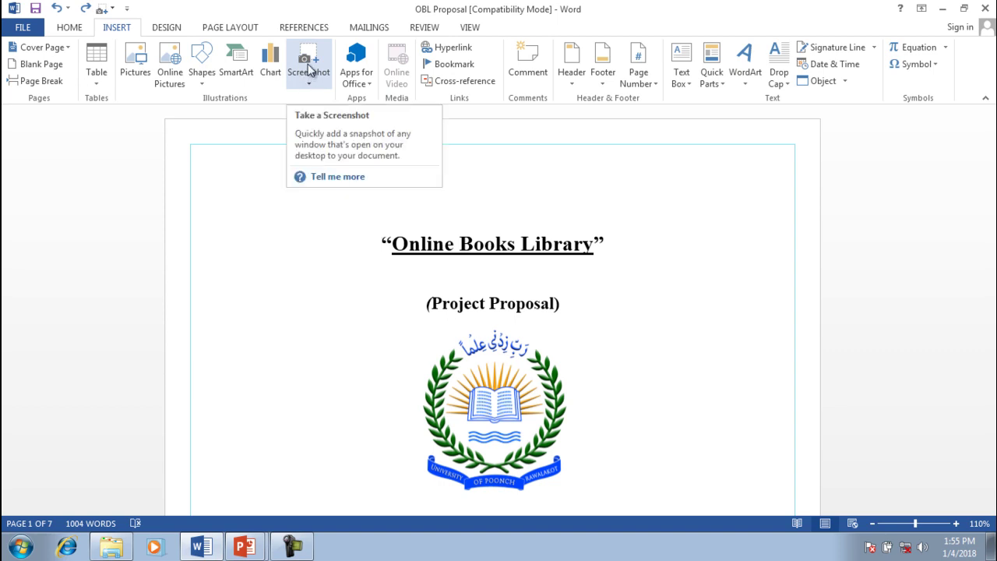
Start a Screen Clipping from the Insert tab's Screenshot menu
{"action": "left_click", "coordinate": [309, 71]}
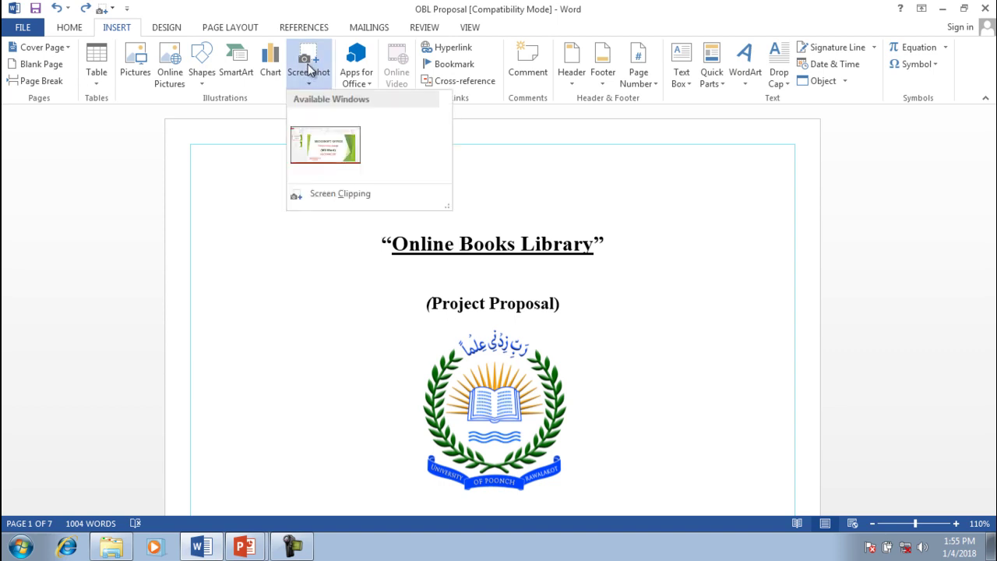
{"action": "left_click", "coordinate": [323, 199]}
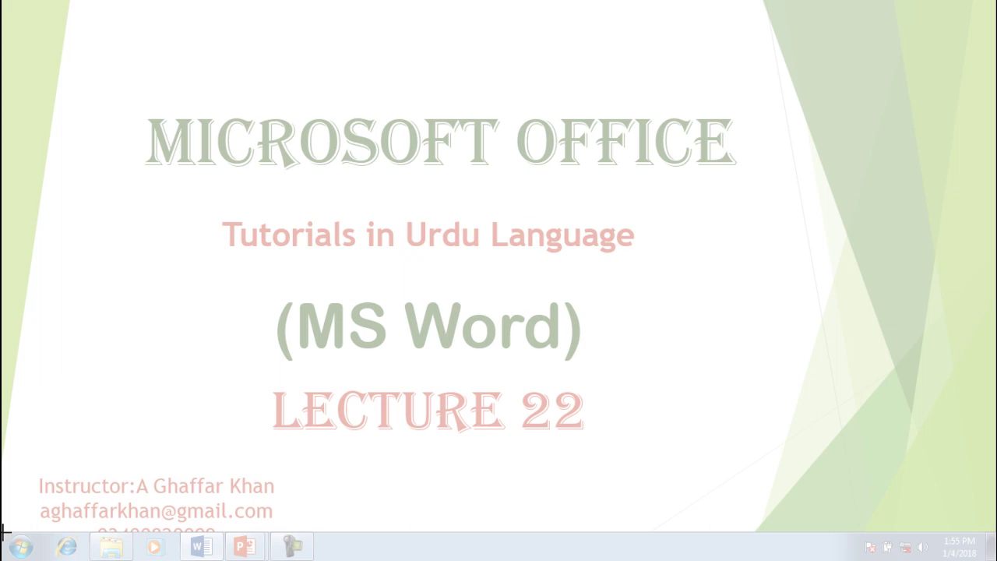
Clip the Windows taskbar strip, inserting a 0.27" × 6.5" picture above the title
{"action": "left_click_drag", "start_coordinate": [3, 531], "coordinate": [678, 557]}
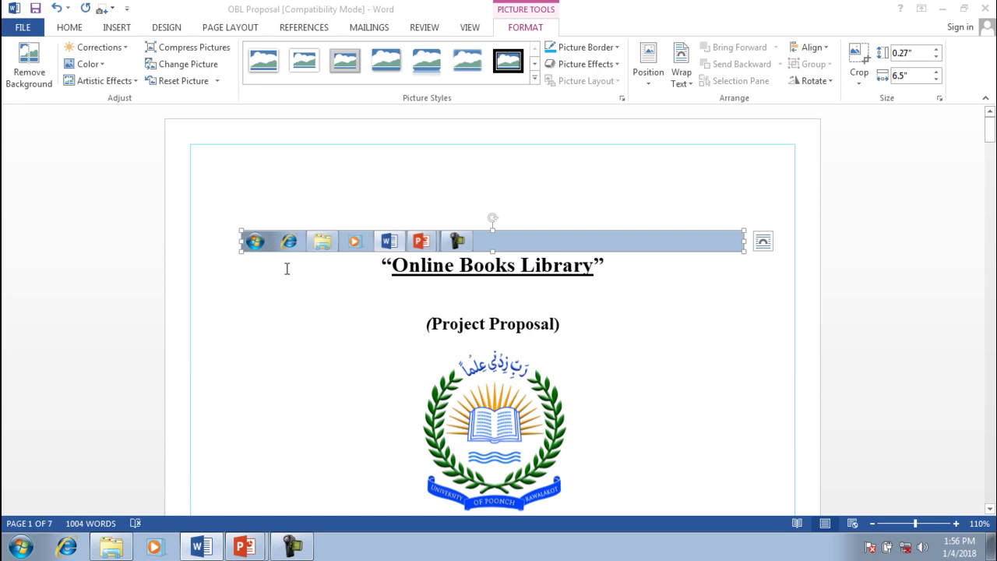
Try picture styles on the taskbar clipping and settle on a reflected style
{"action": "left_click", "coordinate": [386, 60]}
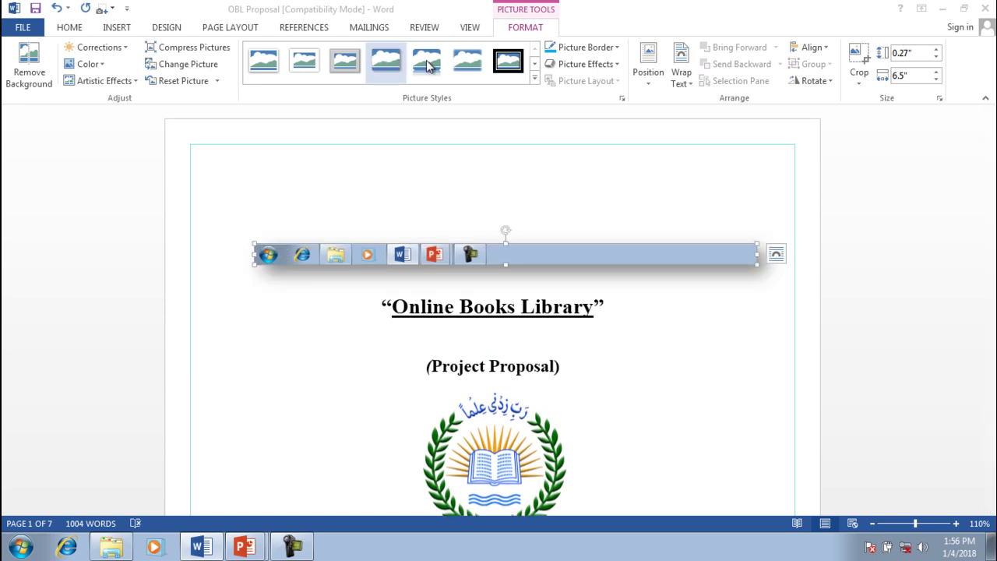
{"action": "left_click", "coordinate": [420, 68]}
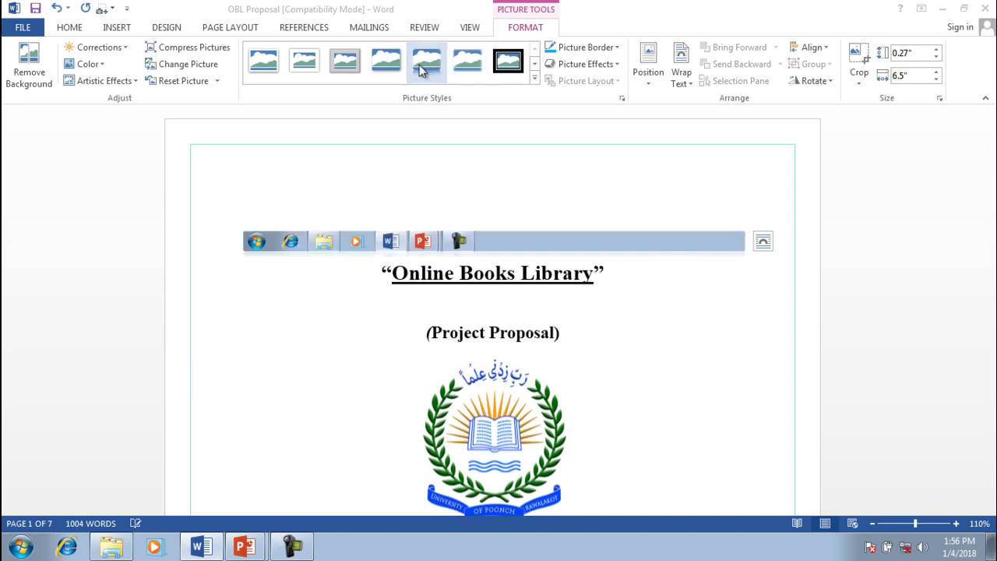
{"action": "left_click", "coordinate": [419, 67]}
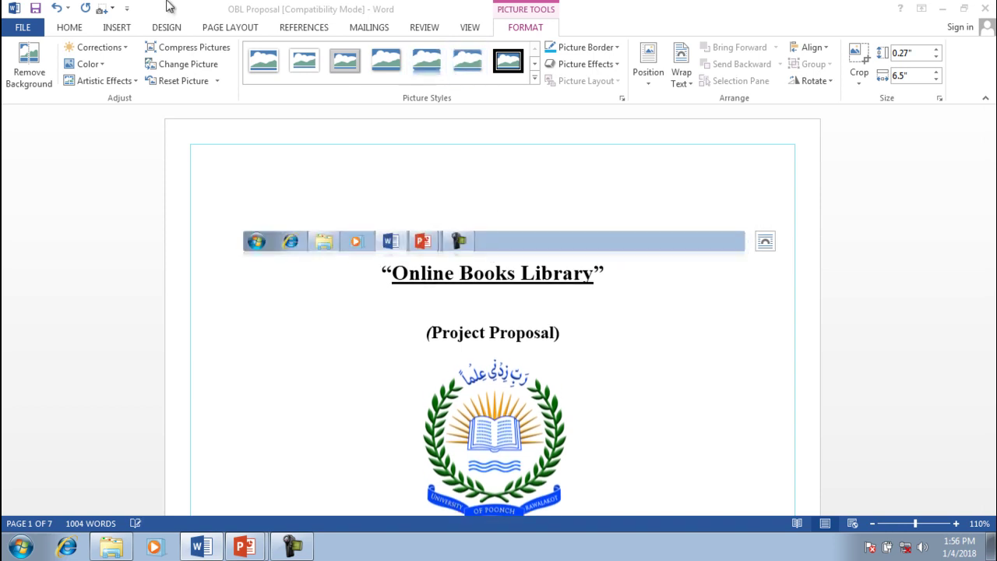
{"action": "left_click", "coordinate": [117, 28]}
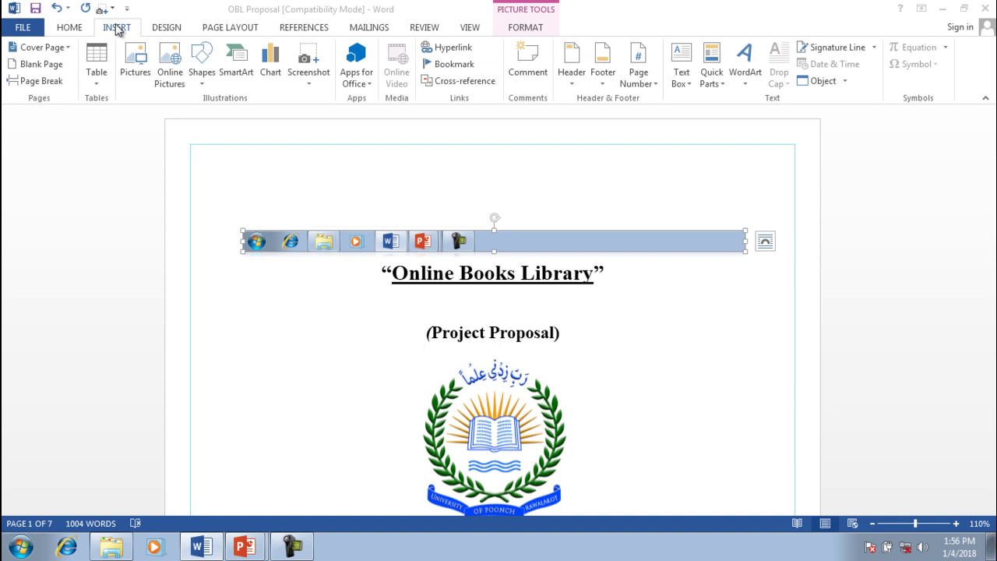
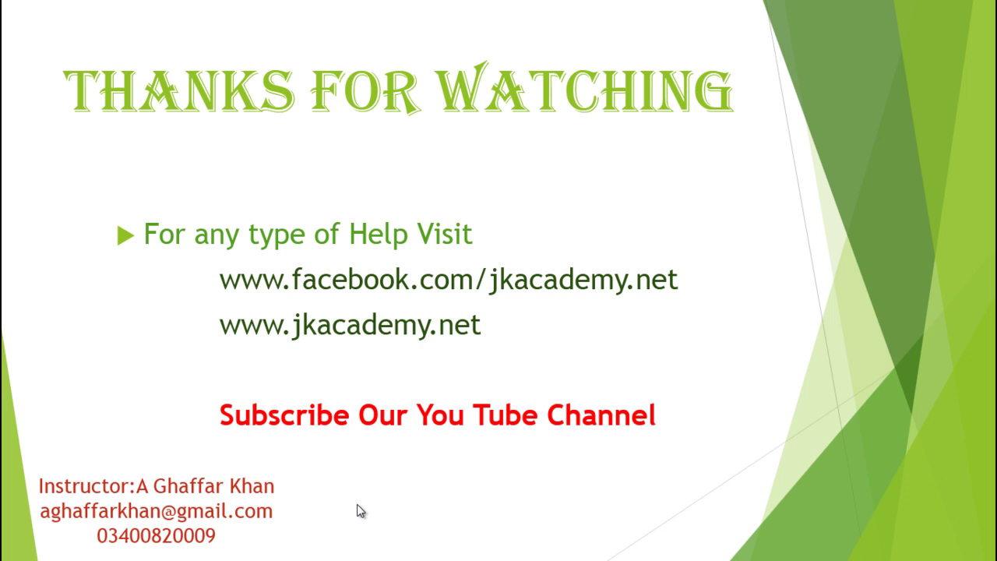
Switch from the Thanks for Watching slideshow to the desktop with Alt+Tab
{"action": "key", "text": "alt+Tab"}
{"action": "key", "text": "alt+Tab"}
{"action": "key", "text": "alt+Tab"}
{"action": "key", "text": "alt+Tab"}
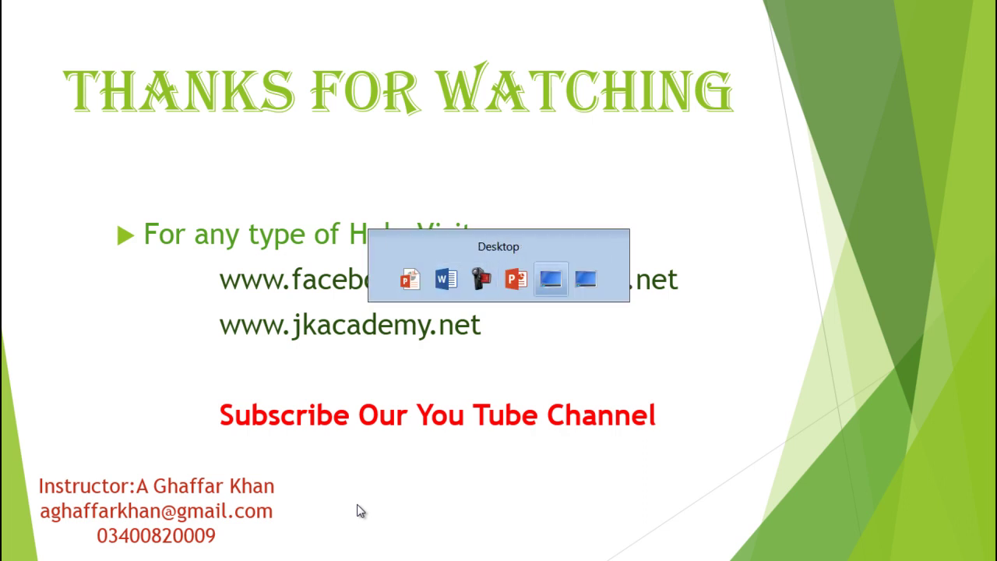